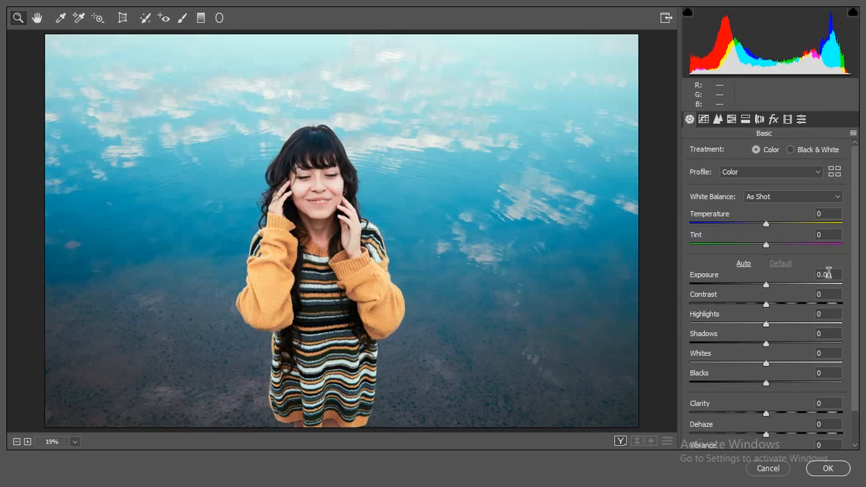
Step: Set the photo's exposure to -0.20 and contrast to +30
key("BackSpace")
type("-0.20")
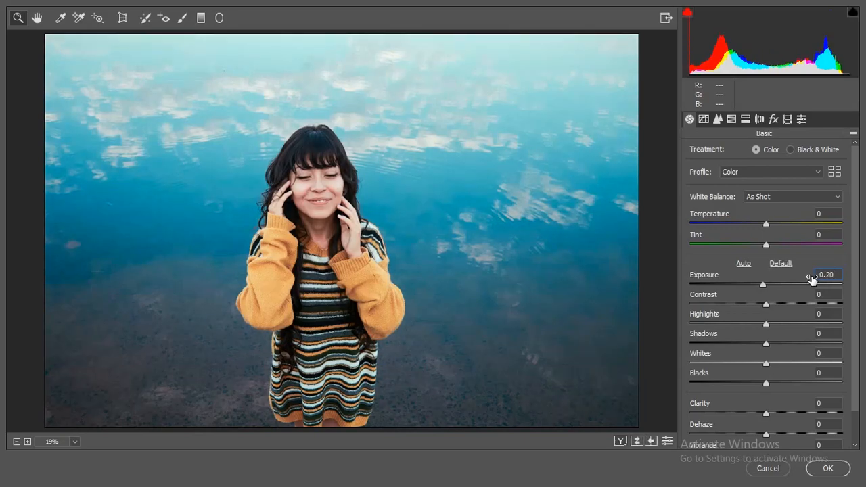
left_click(822, 294)
type("30")
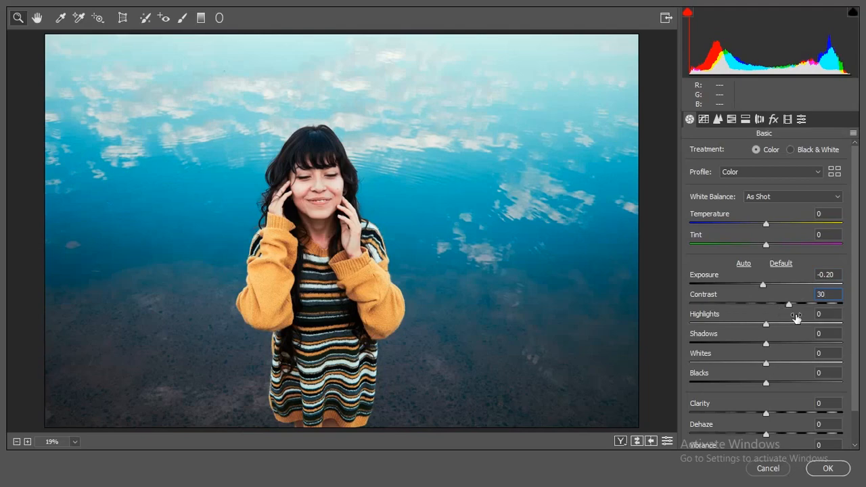
Step: Set the highlights to +30 and the shadows to -20
left_click(826, 315)
type("30")
left_click(831, 334)
type("-20")
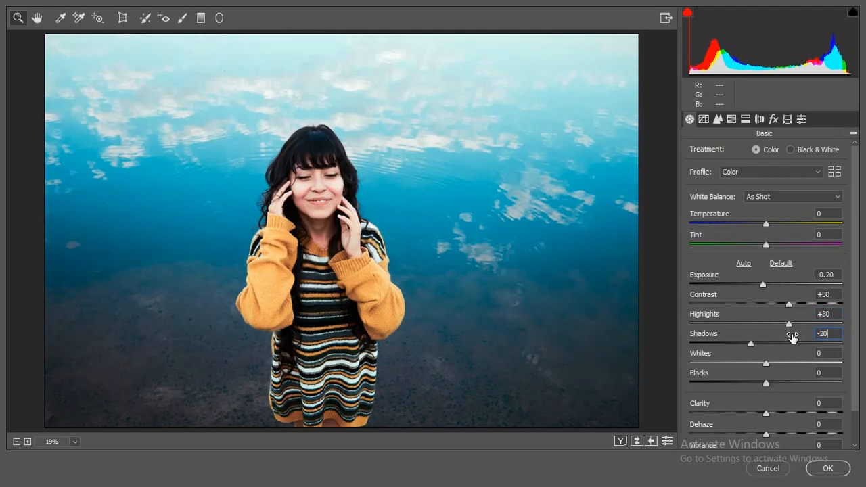
Step: Set the whites to +16 and lower the blacks to -39
key("Tab")
type("16")
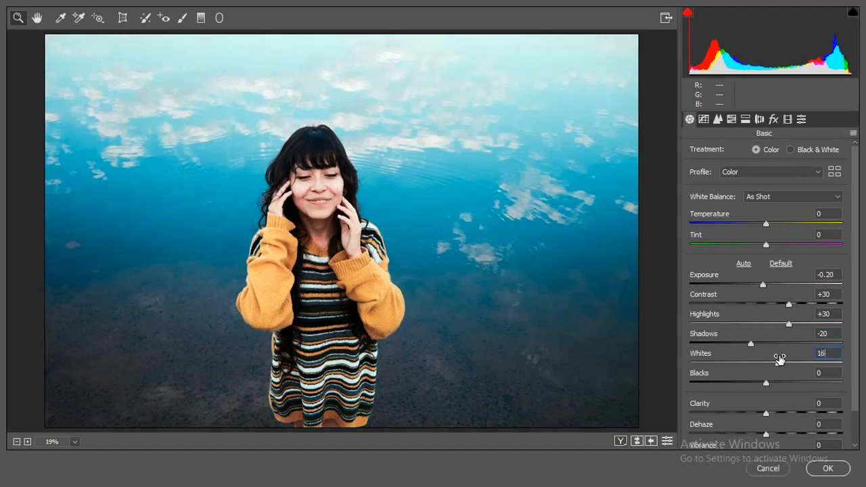
key("Return")
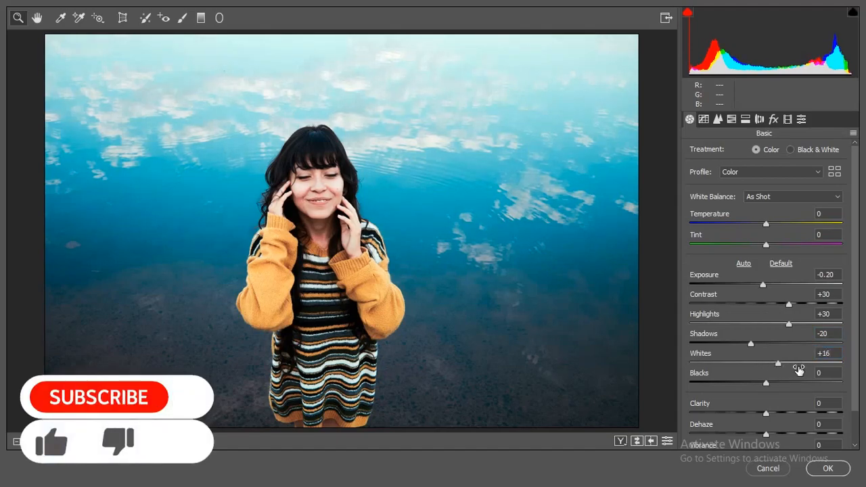
left_click_drag(784, 378, 758, 379)
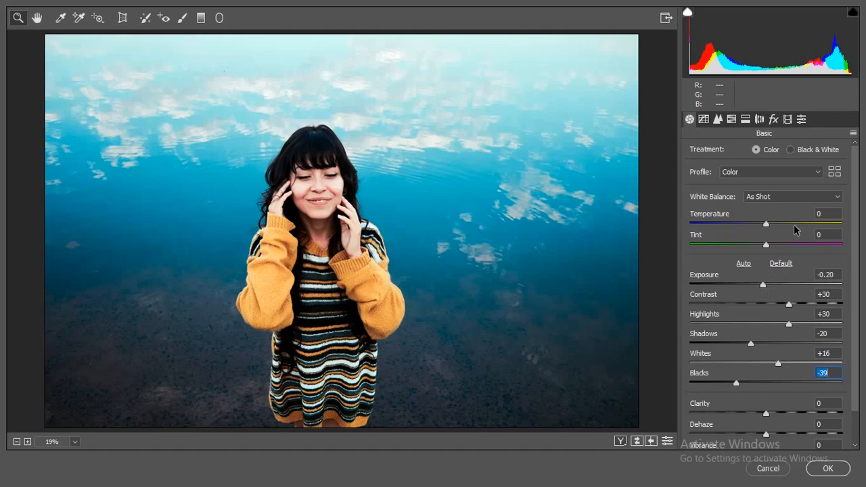
Step: Adjust the overall colour with temperature -6, vibrance +30 and saturation -28
left_click(822, 214)
type("-6")
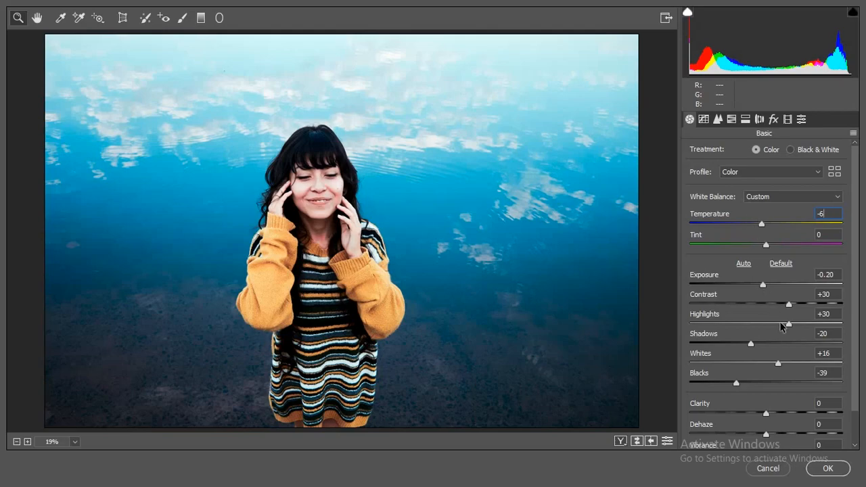
scroll(783, 401, "down", 2)
left_click(826, 409)
type("30")
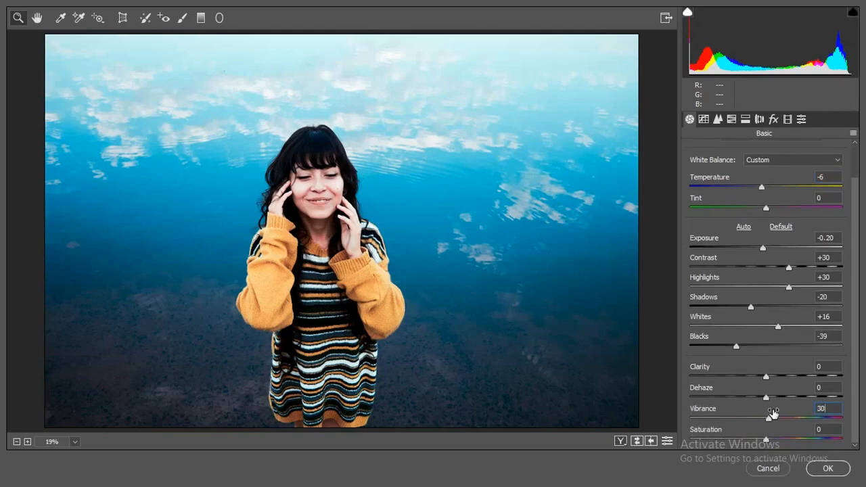
key("Tab")
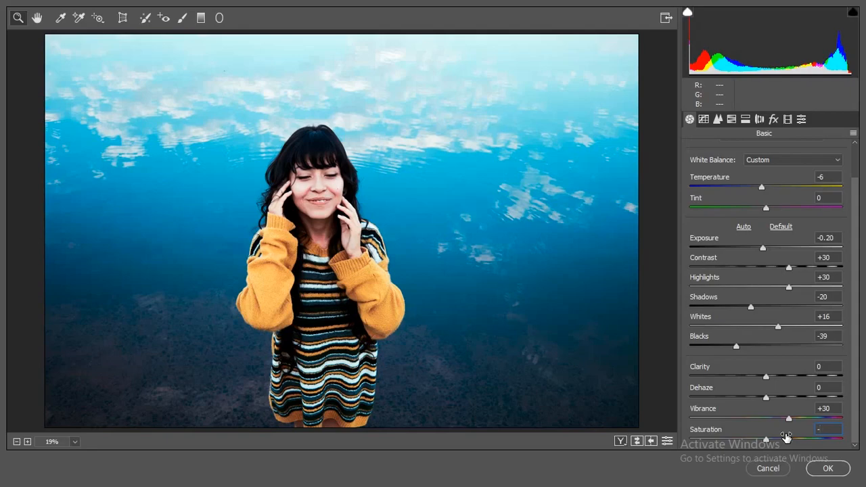
type("-28")
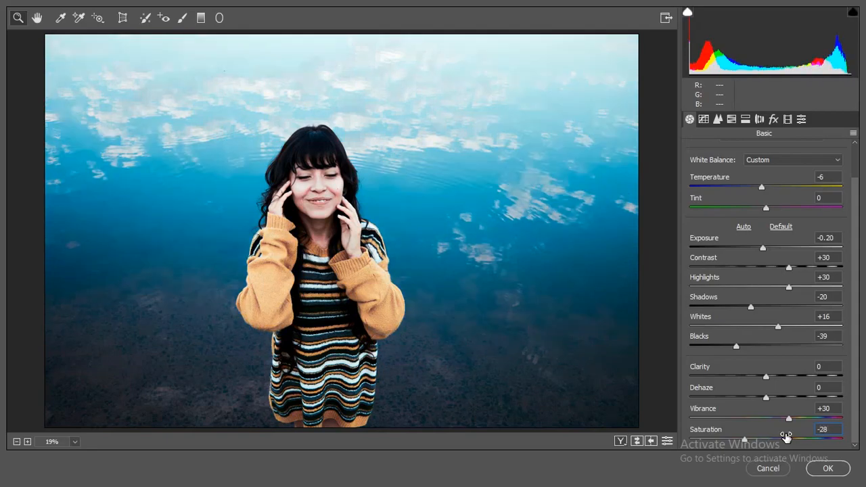
Step: Set the clarity to +15 and the dehaze to +26
left_click(819, 366)
type("15")
left_click(829, 387)
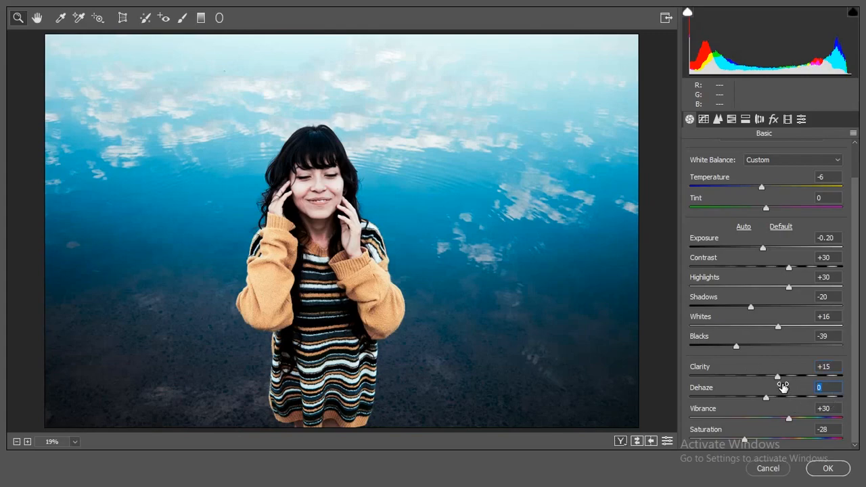
type("26")
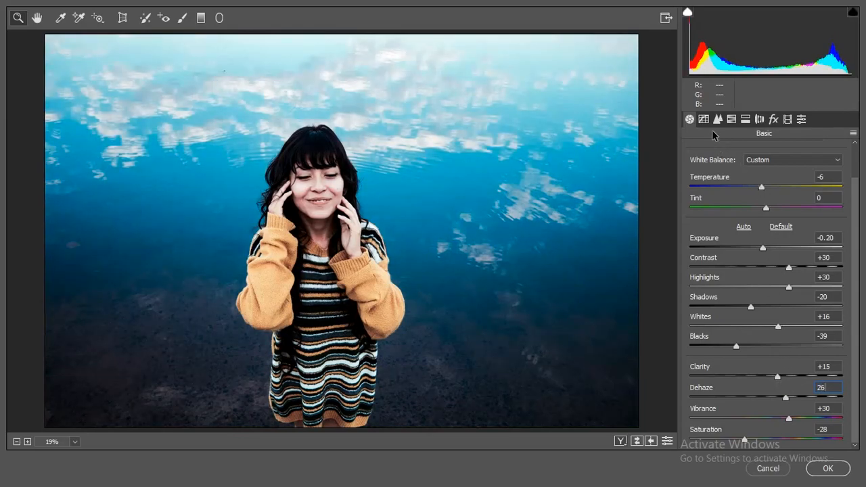
Step: Set the sharpening amount to 28 and noise reduction to luminance 28, luminance contrast 31 and color 34
left_click(717, 120)
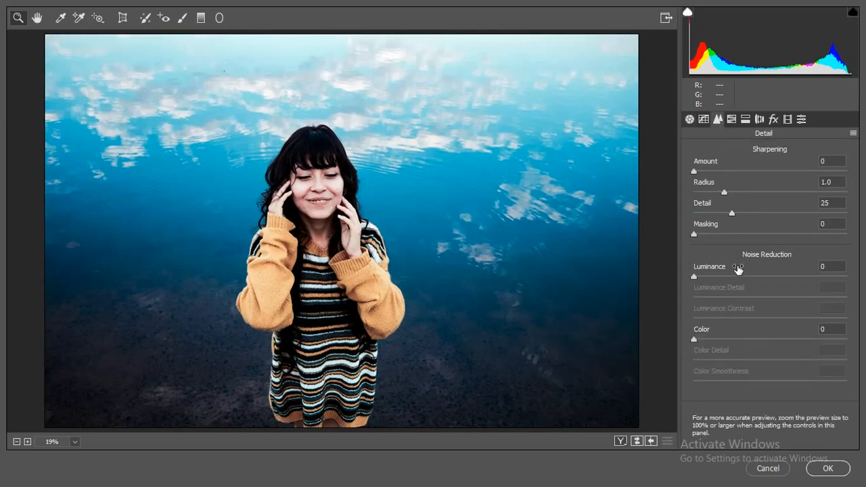
left_click(736, 277)
left_click(722, 171)
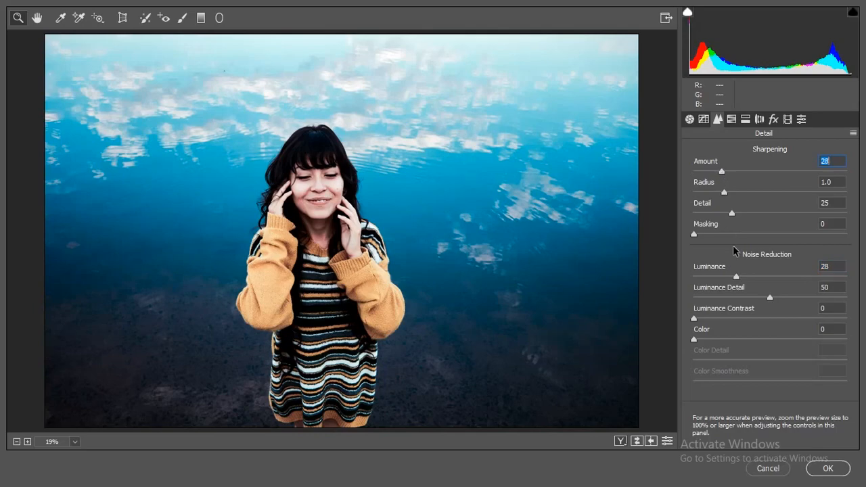
left_click(740, 318)
left_click(746, 339)
key("Tab")
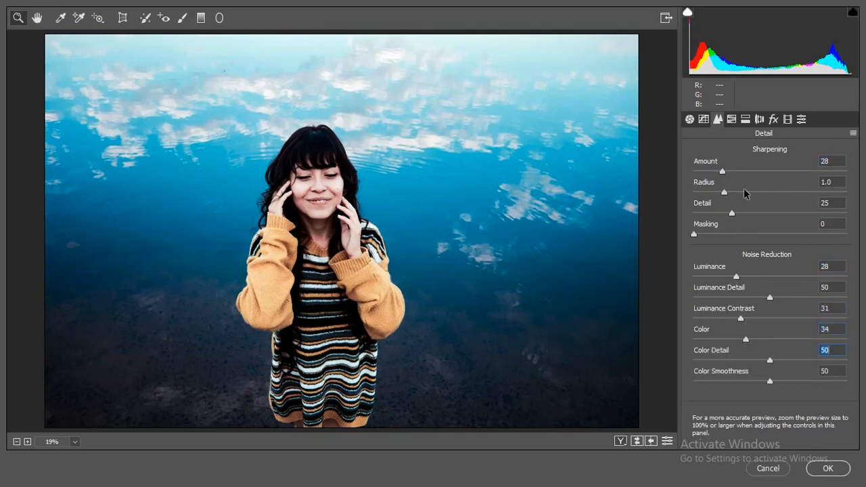
Step: In the HSL adjustments, set the saturation of both reds and oranges to -20
left_click(731, 119)
left_click(693, 149)
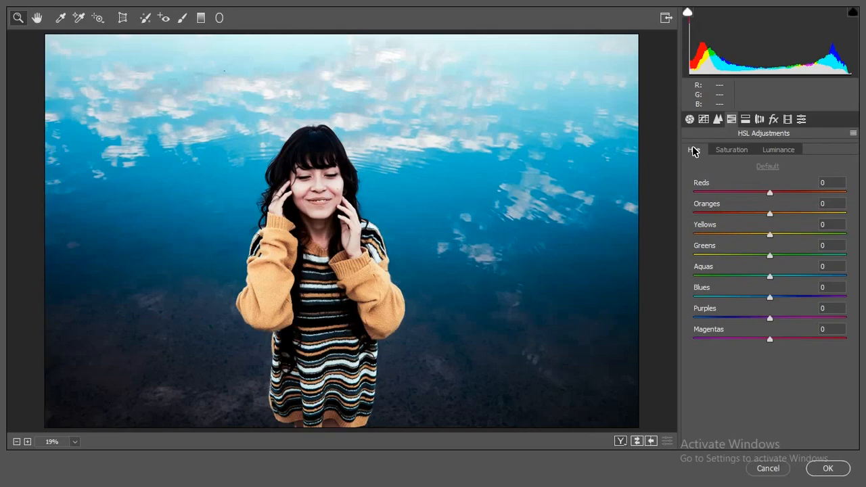
left_click(733, 151)
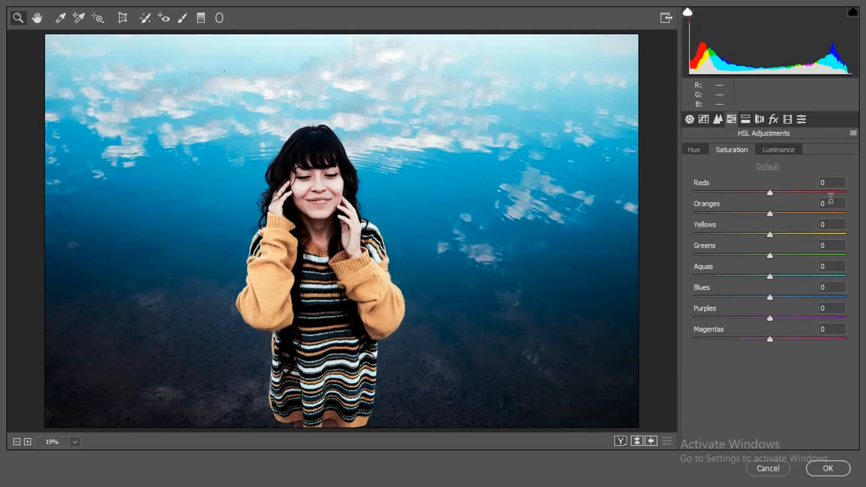
left_click(830, 183)
type("-20")
key("Tab")
type("-20")
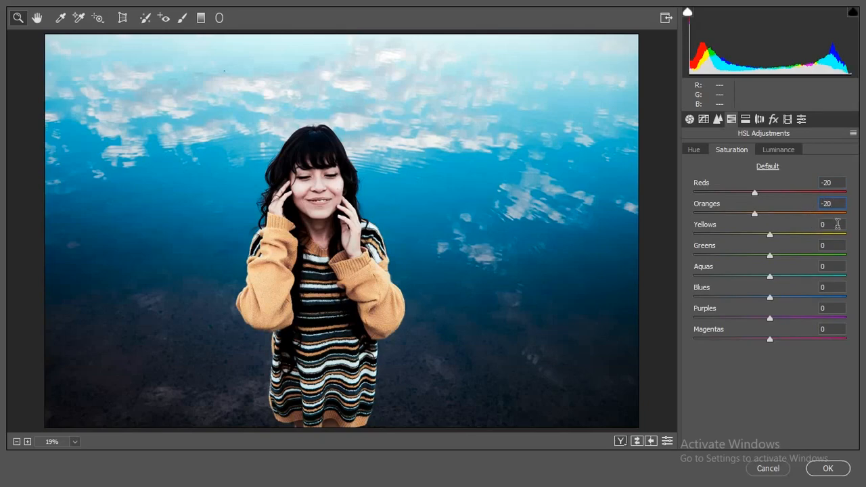
Step: Set the HSL saturation of yellows to -80 and greens to -40
key("Tab")
type("-80")
left_click(825, 245)
type("-40")
key("Tab")
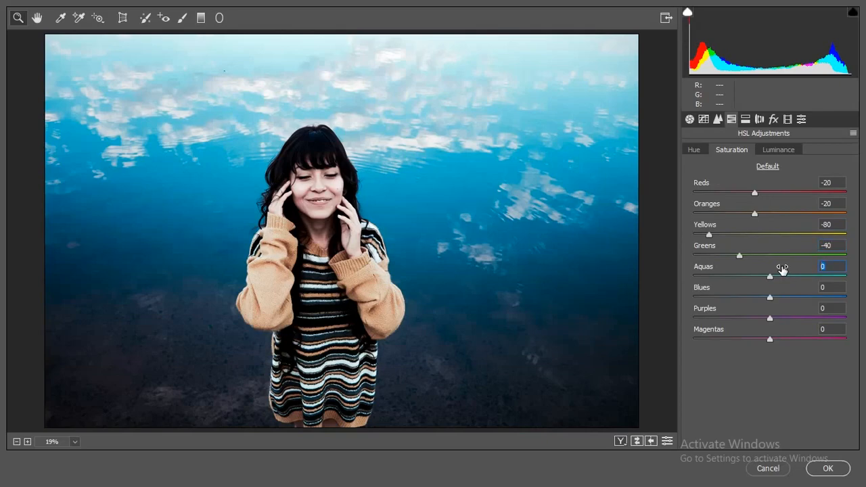
Step: Set the HSL saturation of aquas to -60 and blues to -80
type("-60")
key("Return")
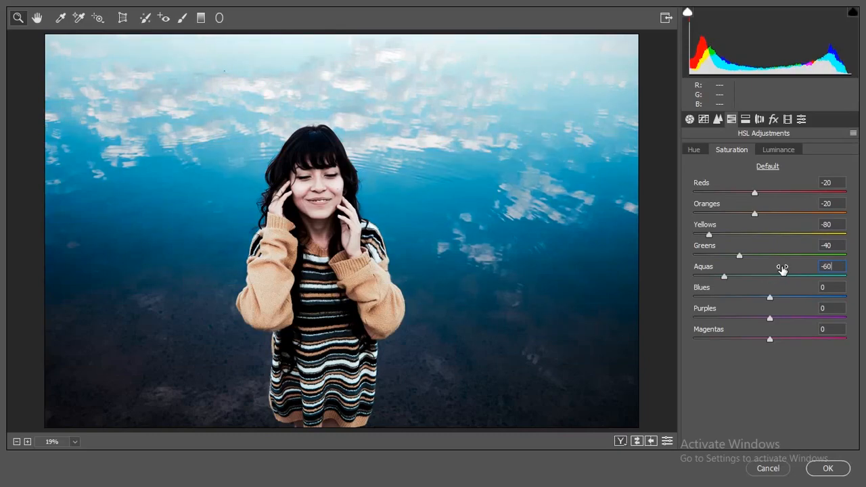
left_click(833, 286)
type("-80")
key("Return")
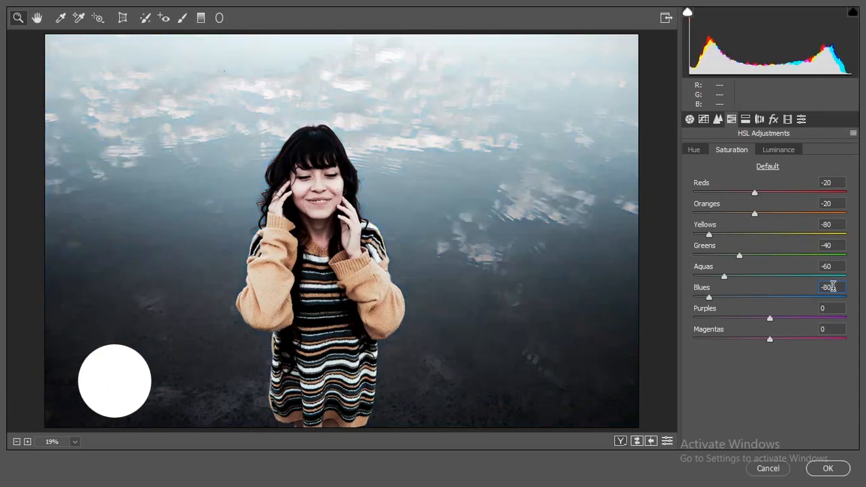
left_click(835, 308)
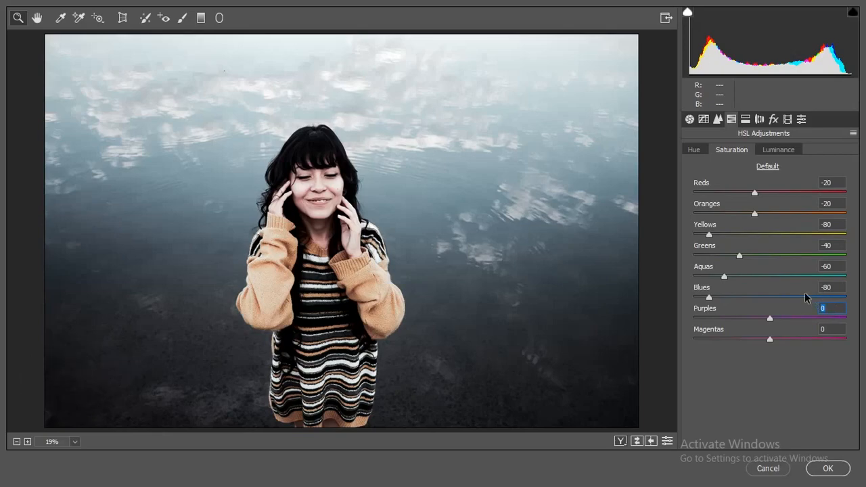
Step: Set the HSL hue of oranges to -10 and aquas to +36
left_click(696, 153)
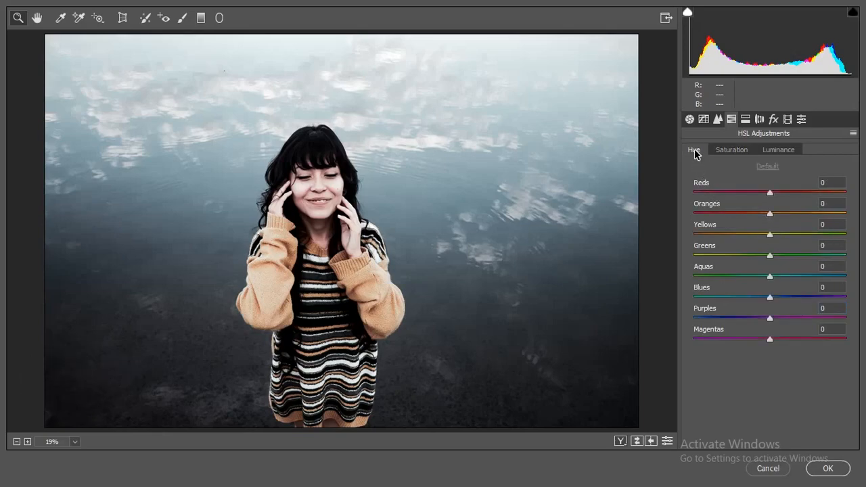
left_click(833, 203)
type("-10")
left_click(833, 267)
type("36")
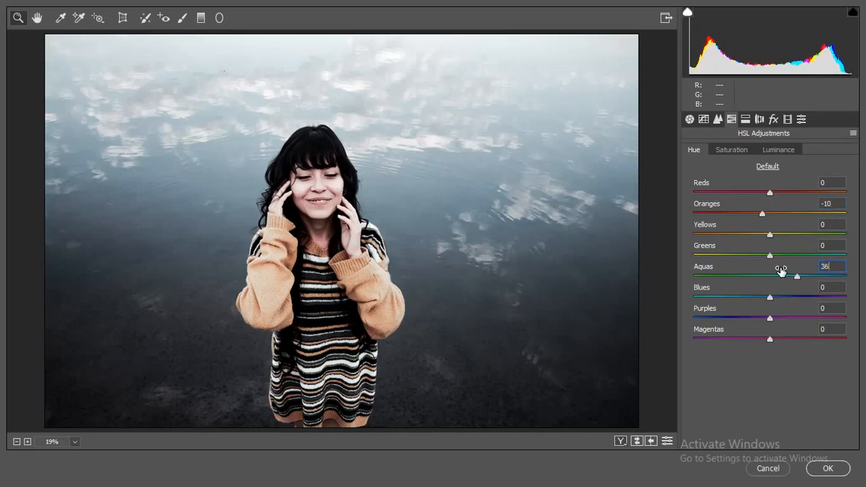
Step: Set the hue of the blues to -72 and their saturation to -59
left_click_drag(793, 294, 746, 292)
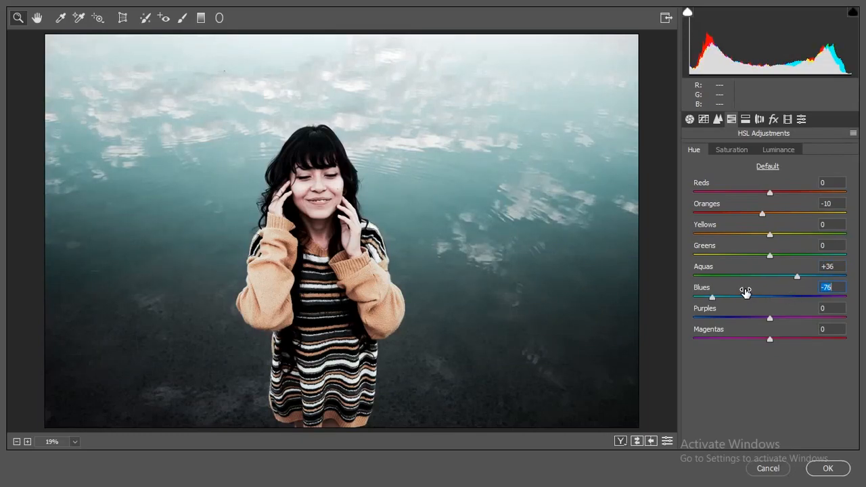
type("-72")
left_click(734, 150)
left_click_drag(751, 288, 752, 291)
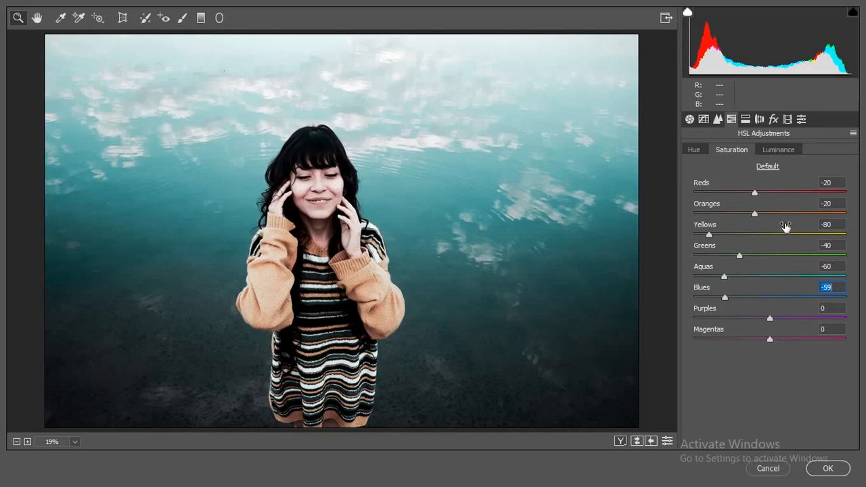
Step: Set the HSL luminance of reds to -6 and oranges to -35
left_click(780, 150)
left_click(824, 183)
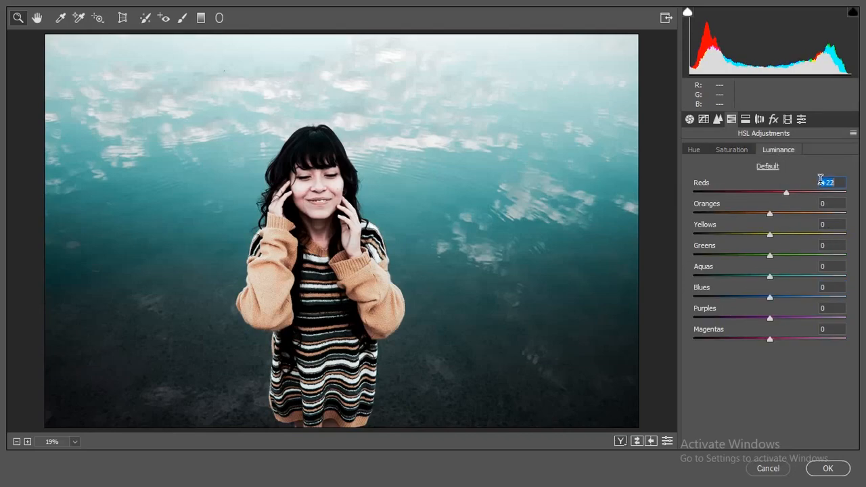
type("-6")
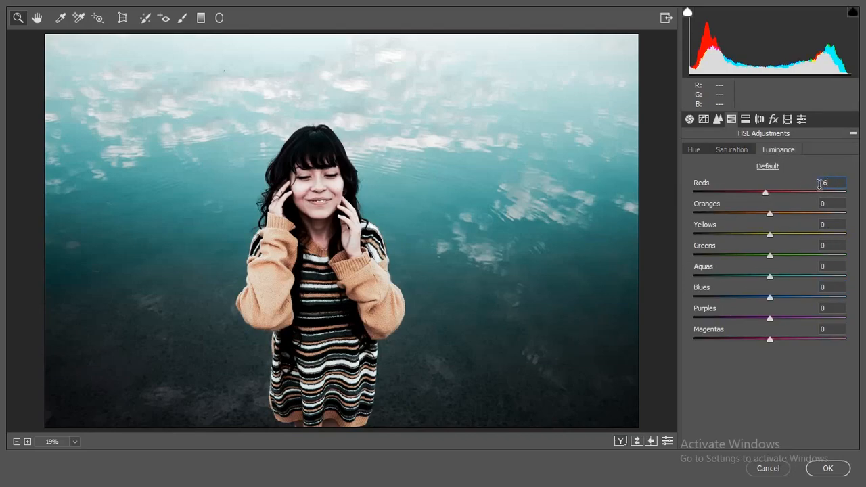
left_click(839, 206)
type("-35")
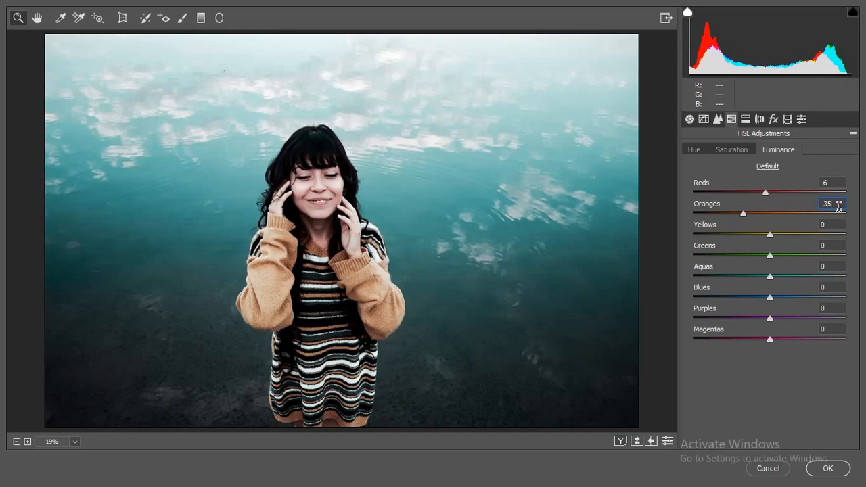
Step: Set the HSL luminance of greens to -20, aquas to -60 and blues to -50
left_click(832, 245)
type("-20")
left_click(832, 267)
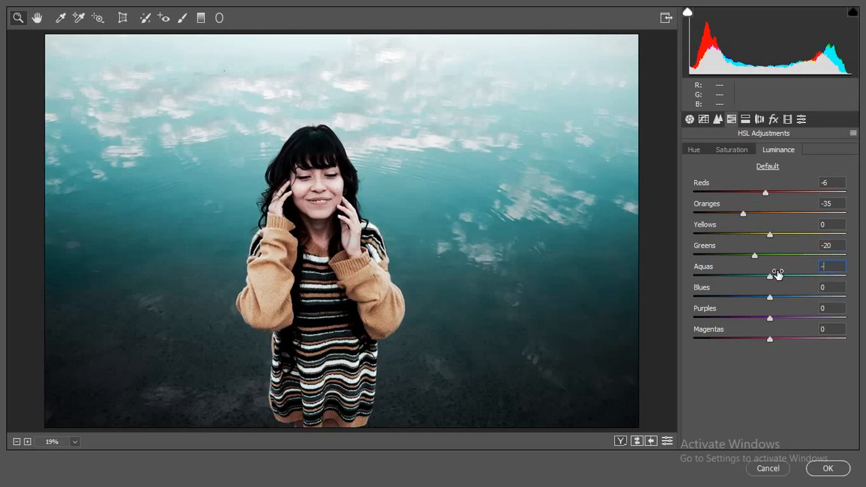
type("-60")
left_click(826, 286)
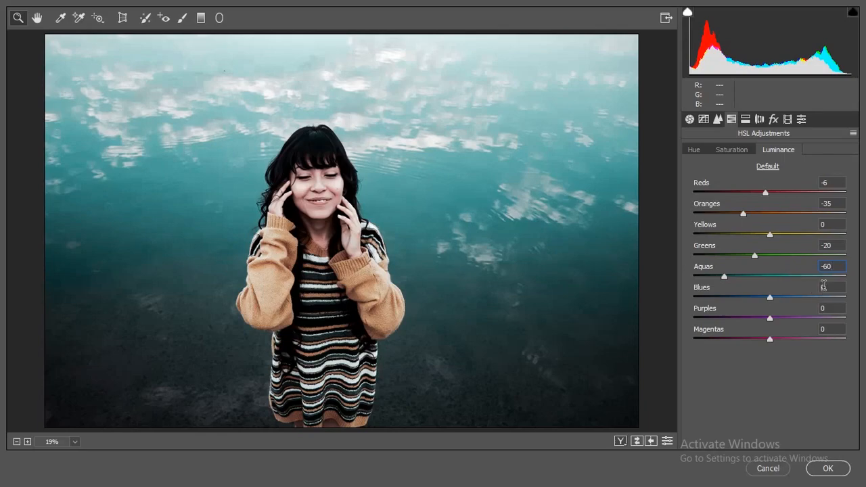
type("-50")
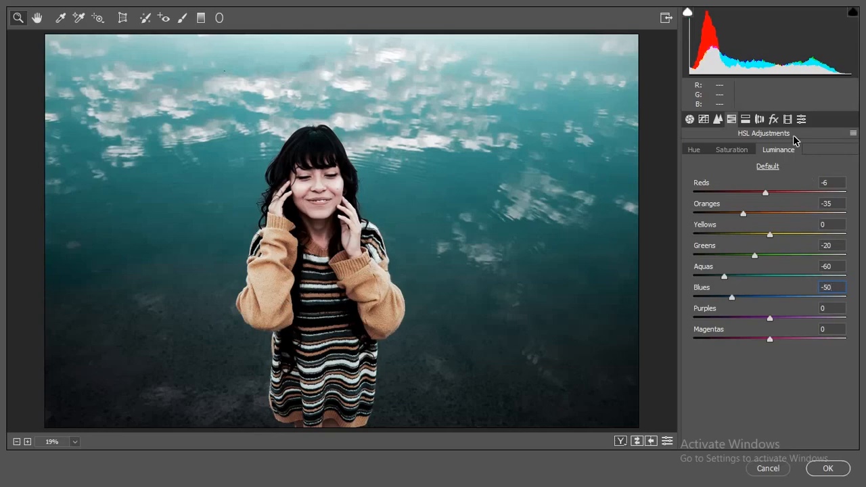
Step: On the RGB point tone curve, raise the black point to output 29 and add a shadow point at input 36, output 38
left_click(705, 119)
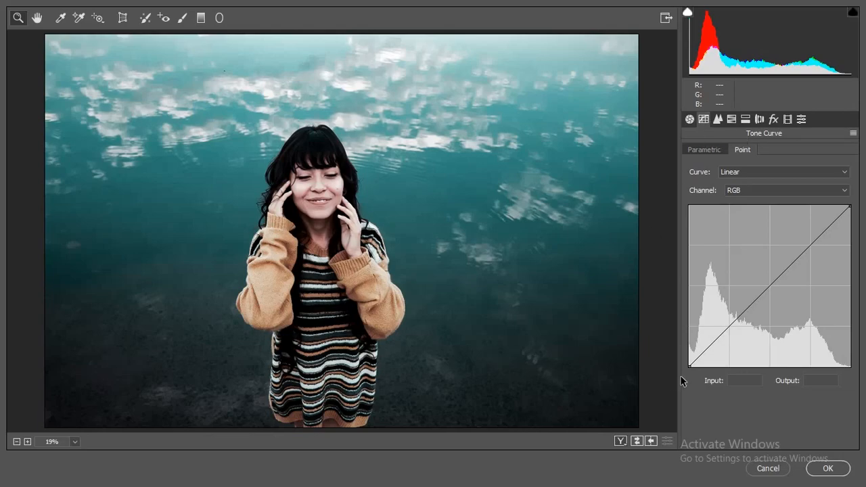
left_click_drag(688, 367, 675, 348)
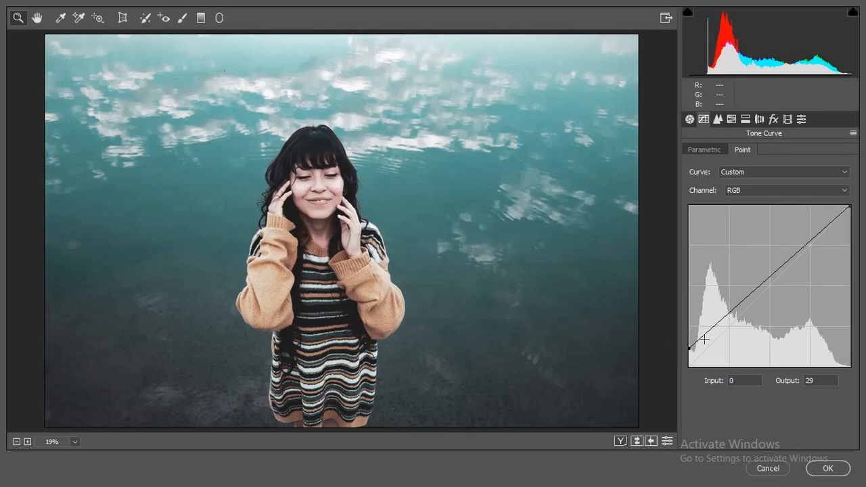
left_click_drag(702, 337, 711, 343)
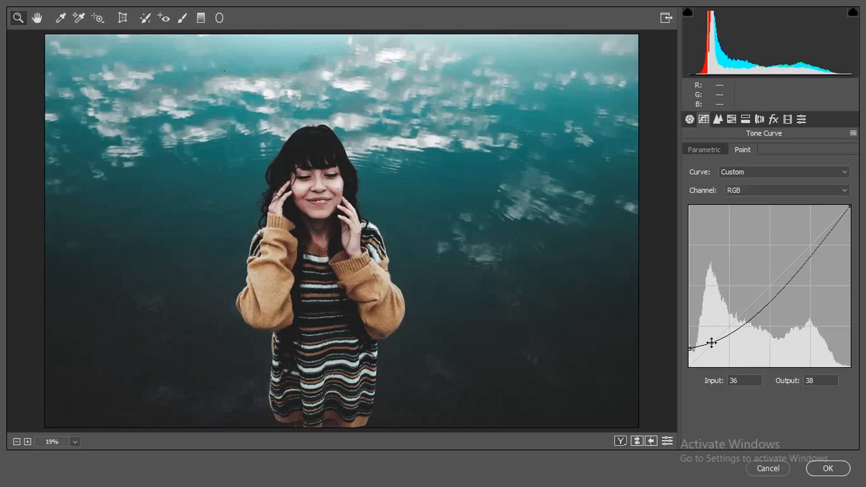
Step: Add RGB tone curve points for the midtones at input 116, output 101 and the highlights at input 191, output 193
left_click(758, 303)
left_click_drag(759, 302, 762, 302)
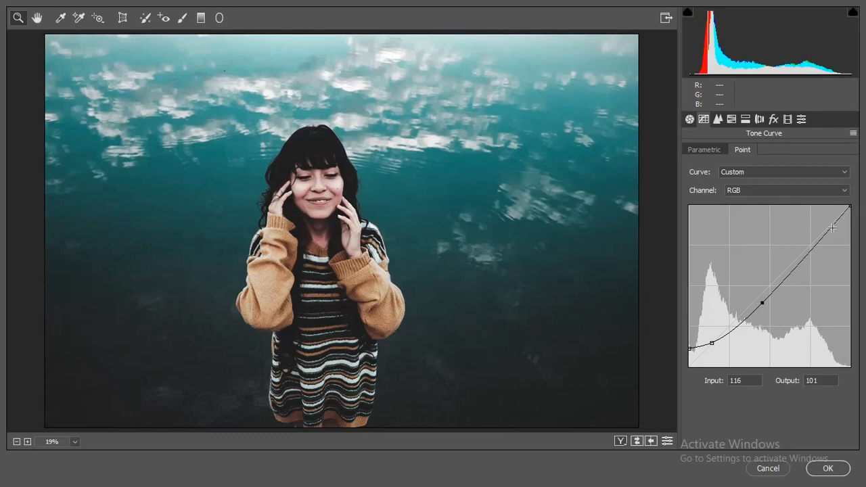
left_click(811, 244)
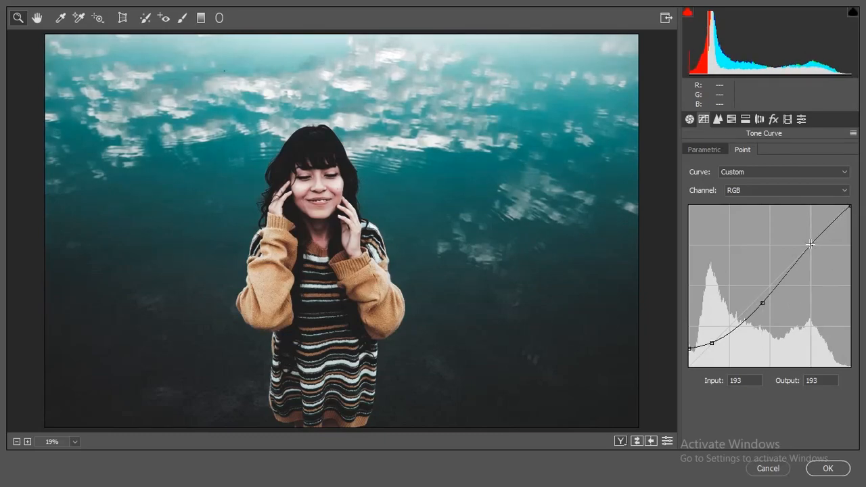
left_click_drag(811, 244, 810, 244)
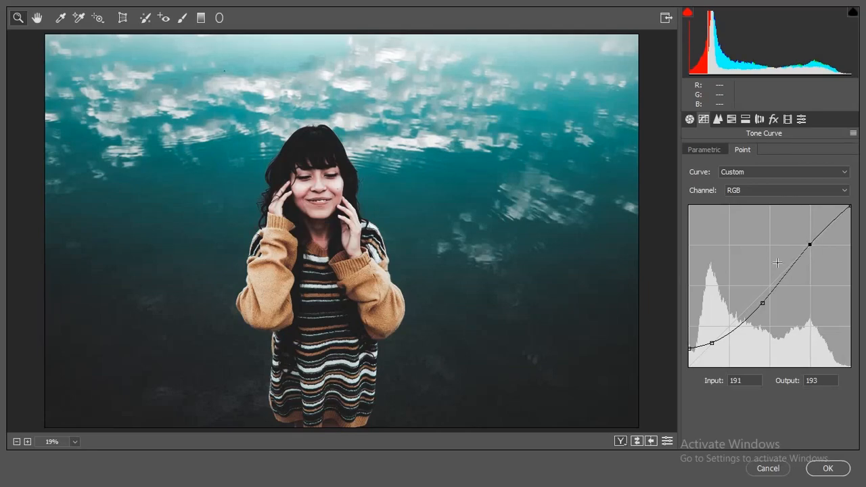
Step: Move the RGB curve's black point to input 1, output 31 and lower the shadow point level with it
left_click_drag(690, 349, 683, 350)
left_click(712, 345)
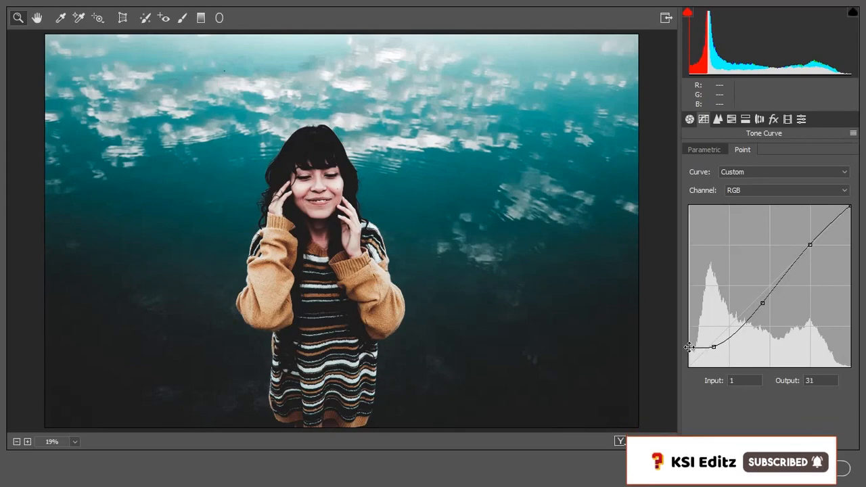
left_click_drag(689, 348, 689, 346)
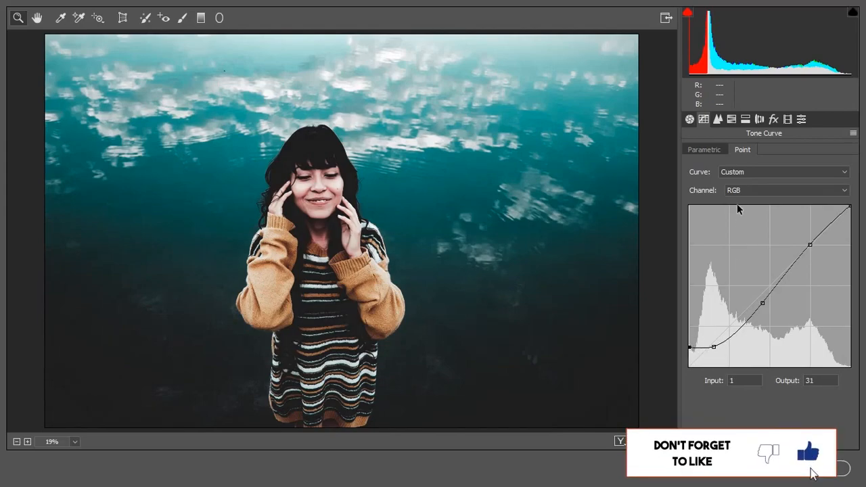
Step: Add a post-crop vignette with amount -13, roundness +1 and feather 59
left_click(774, 120)
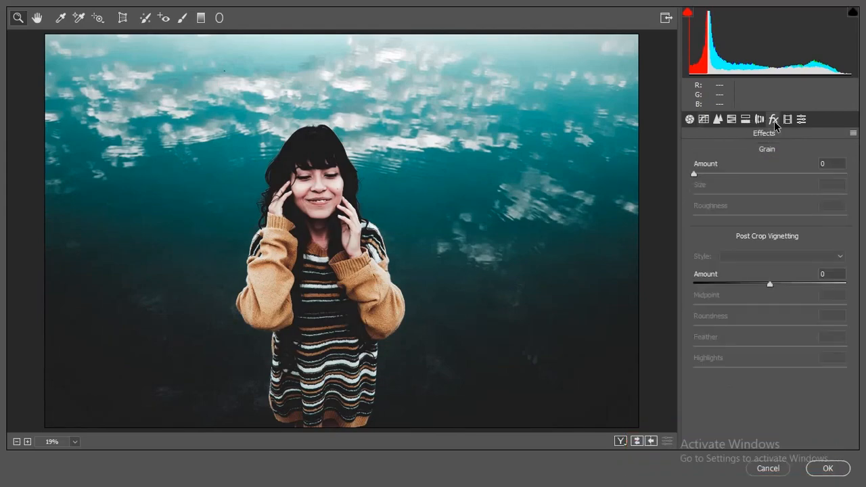
left_click_drag(784, 274, 775, 276)
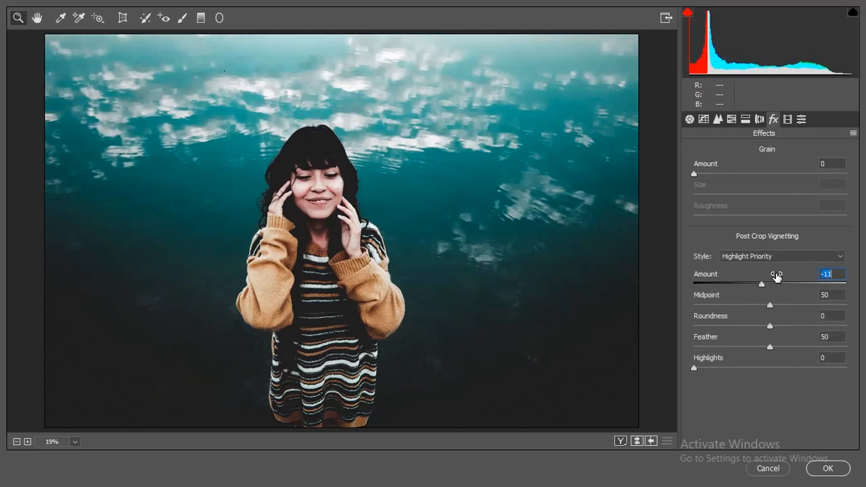
left_click_drag(776, 340, 778, 320)
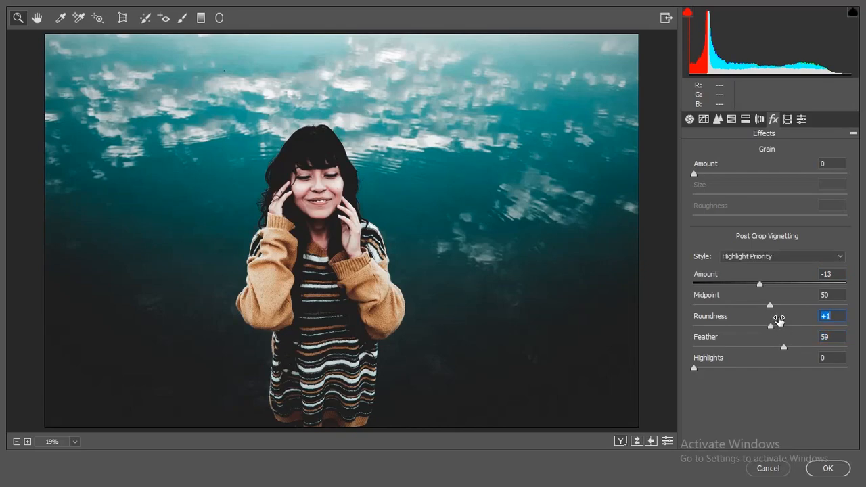
Step: Save all the Camera Raw settings to the Desktop as the preset "moody teal by ksi editz"
left_click(690, 120)
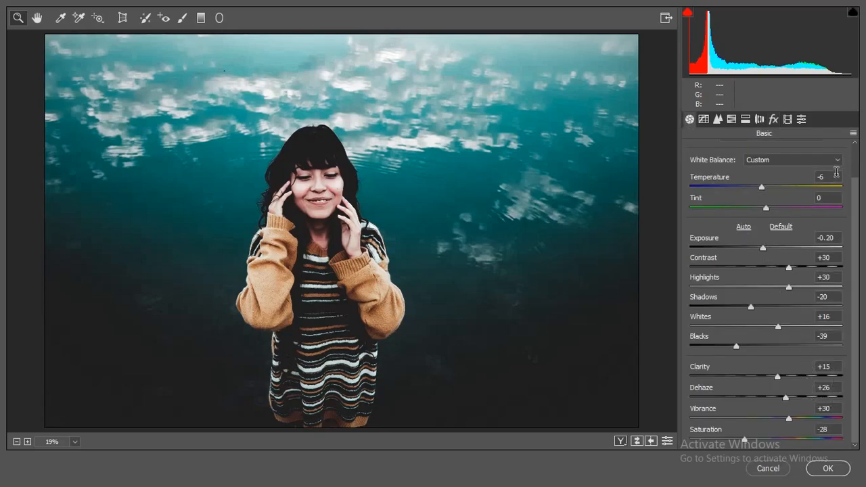
left_click(854, 133)
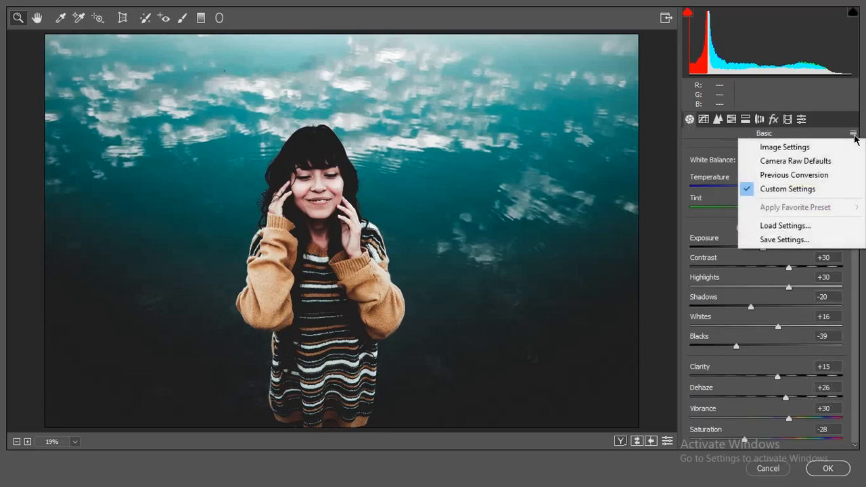
left_click(795, 241)
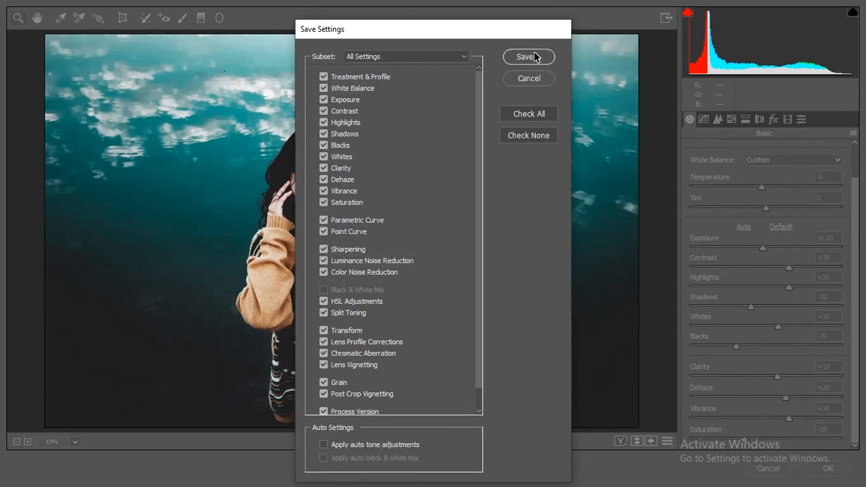
left_click(529, 57)
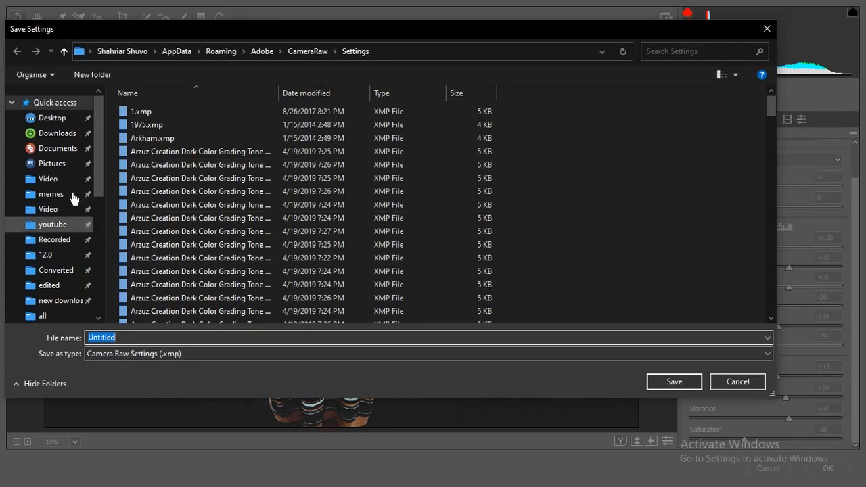
left_click(52, 119)
left_click(83, 337)
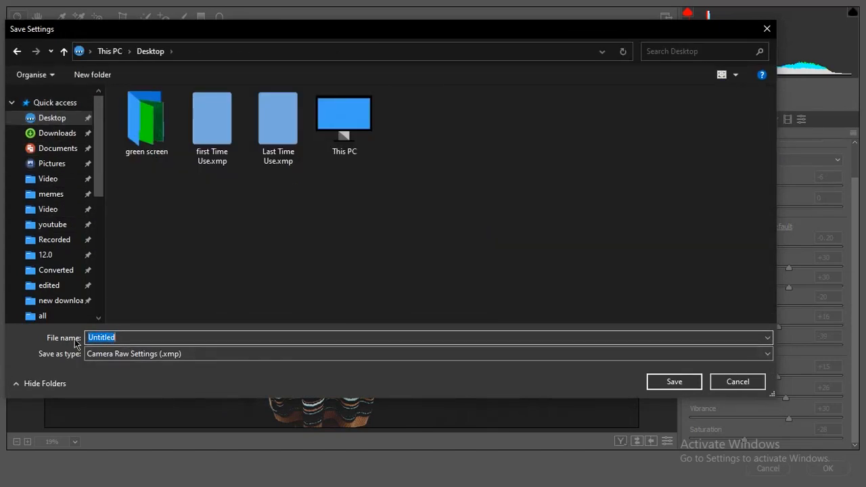
type("moody teal by ksi editz")
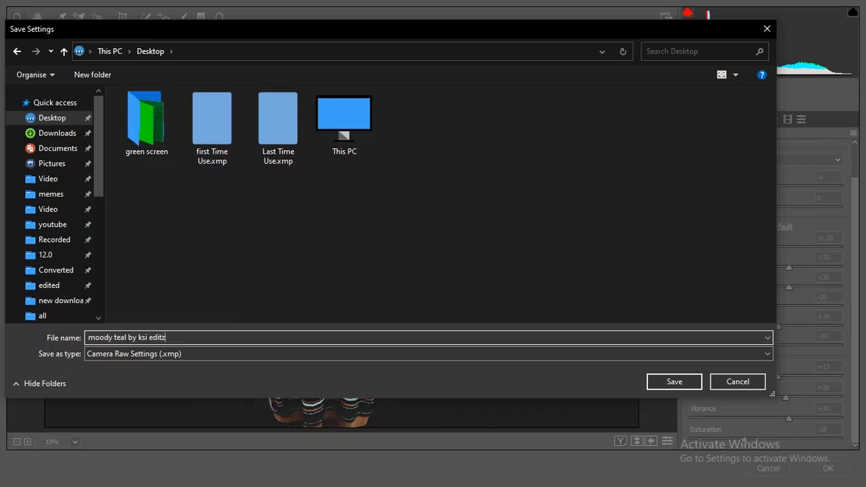
left_click(668, 383)
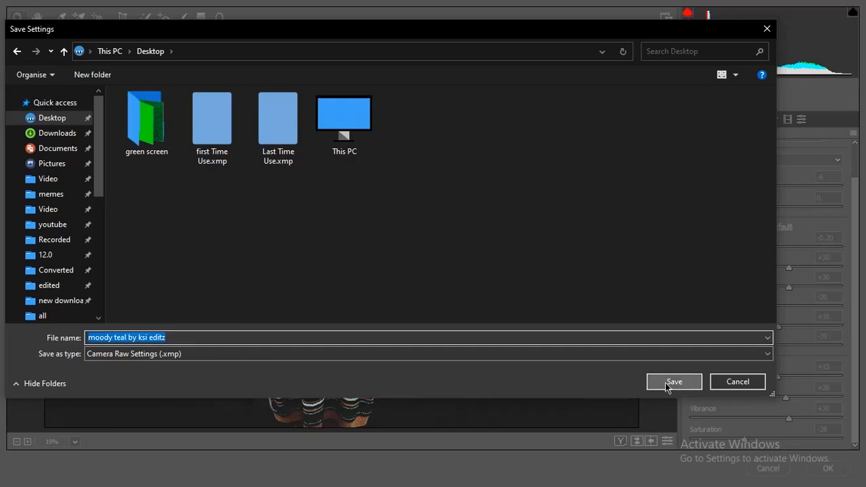
Step: Apply the Camera Raw grade to the Background copy layer and toggle its visibility to compare before and after
left_click(827, 468)
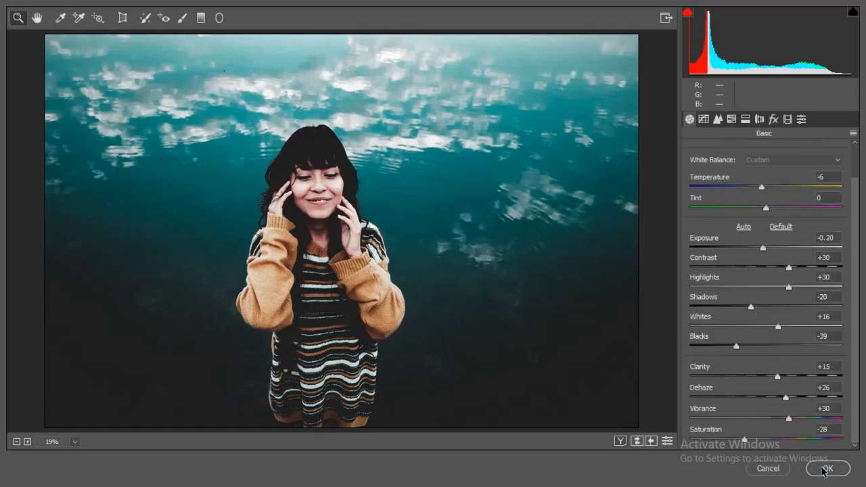
left_click(735, 294)
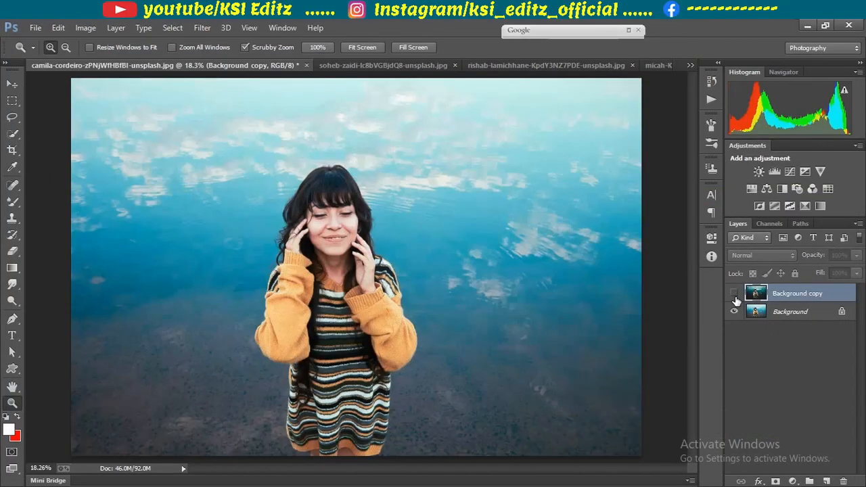
left_click(734, 294)
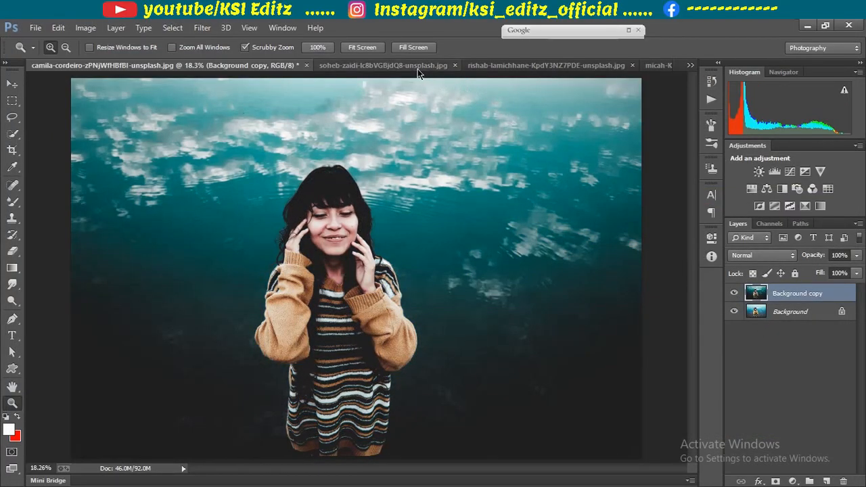
Step: Switch to the beach photo and reapply the last Camera Raw Filter to Layer 1
left_click(399, 65)
right_click(269, 182)
left_click(306, 203)
left_click(202, 28)
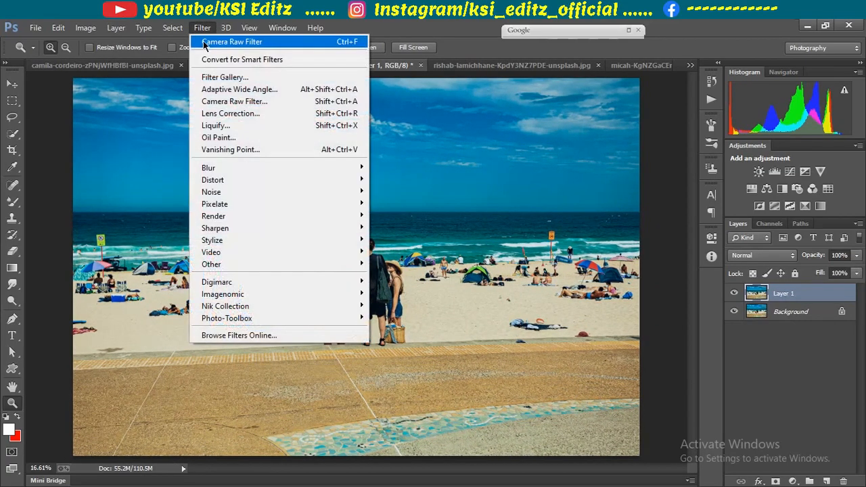
left_click(231, 42)
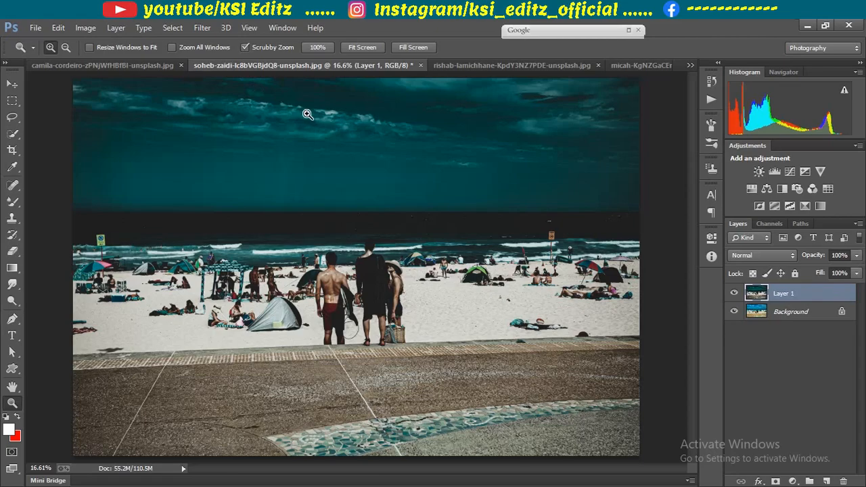
Step: Reapply the last Camera Raw Filter to the photo of the long-haired woman against the sky and inspect it up close
left_click(481, 66)
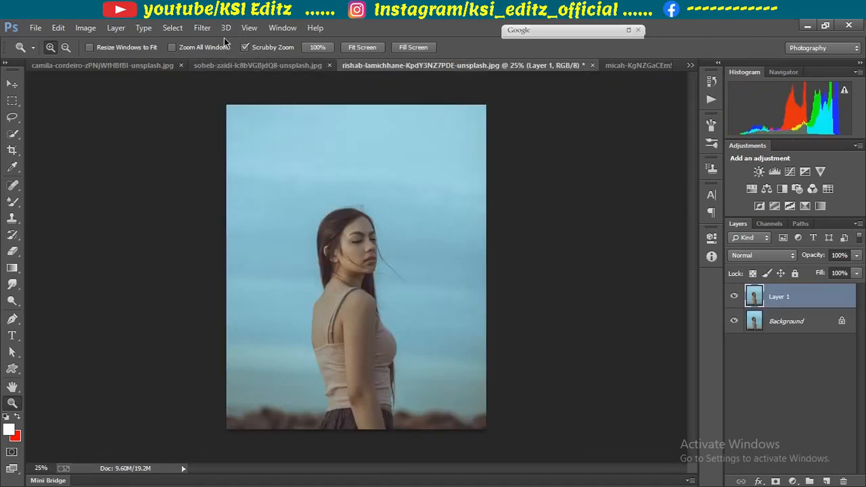
left_click(204, 28)
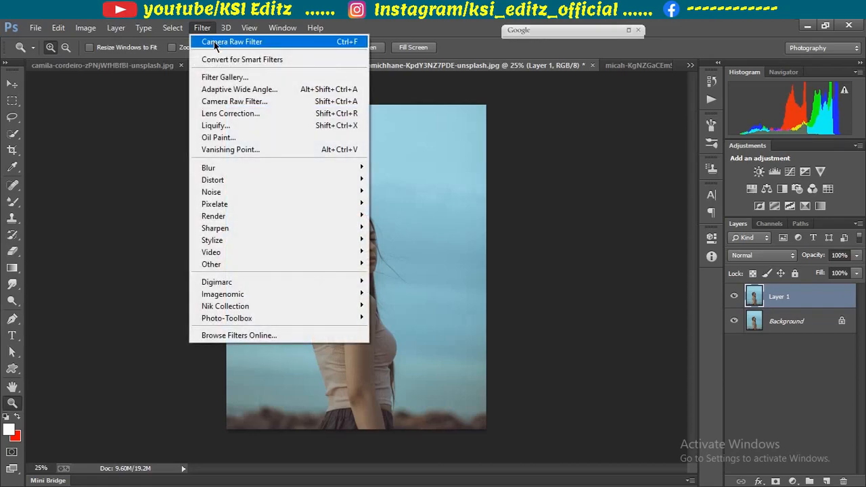
left_click(214, 42)
left_click(348, 210)
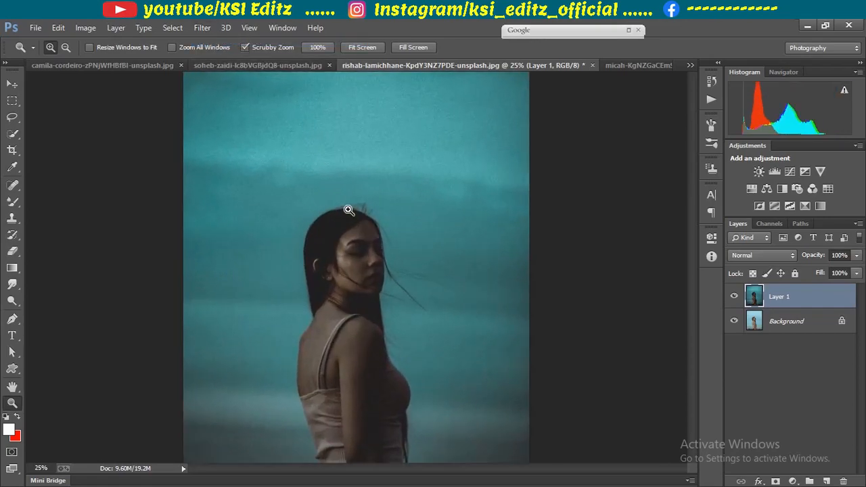
left_click(348, 209)
Step: Reapply the last Camera Raw Filter to the photo of the man in a pink T-shirt
left_click(627, 65)
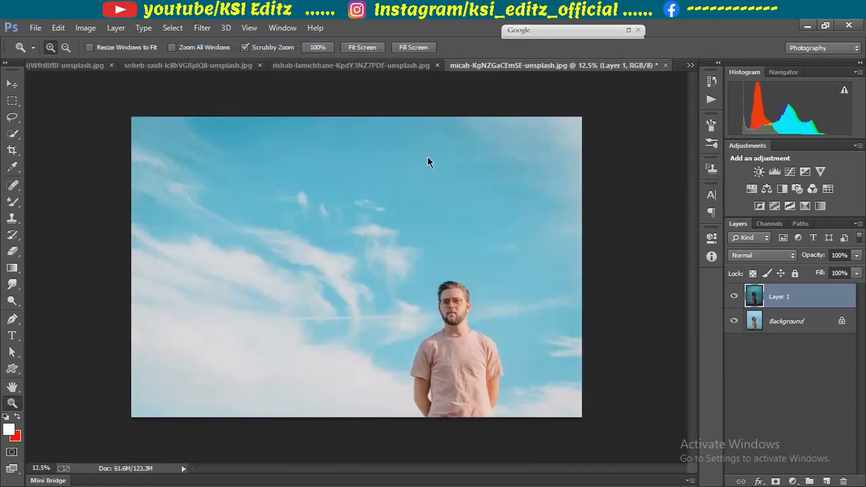
left_click(203, 30)
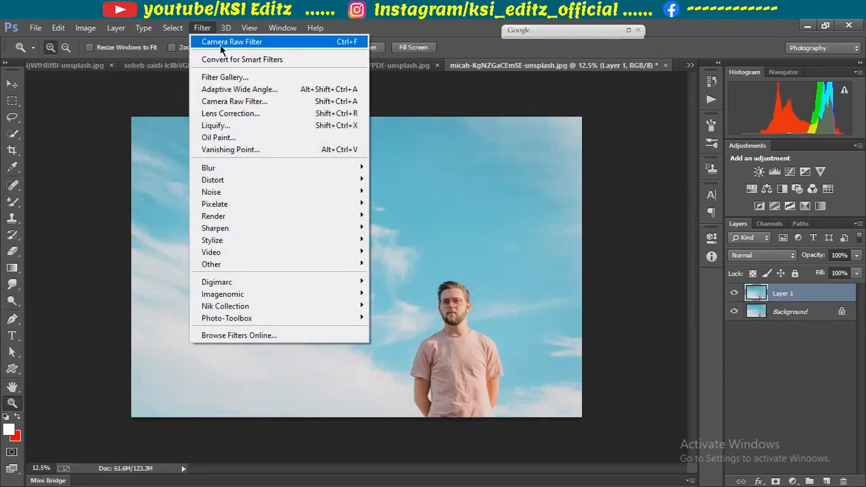
left_click(221, 45)
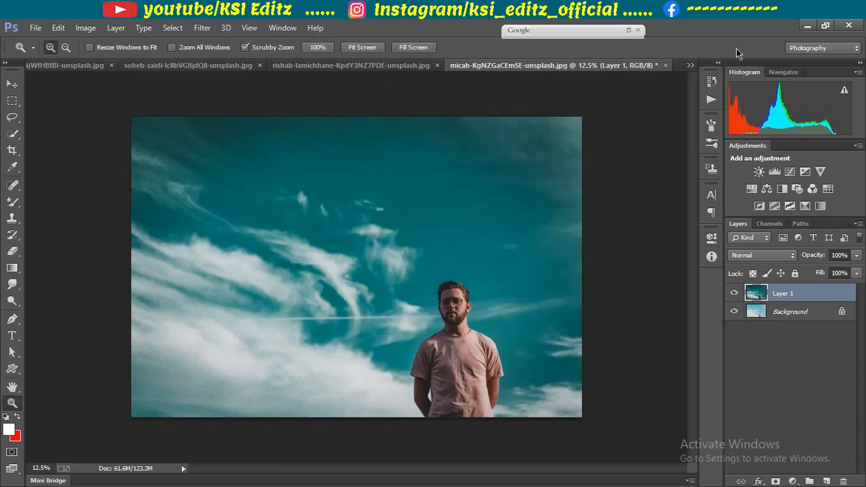
Step: Reapply the last Camera Raw Filter to the photo of the woman in a denim jacket by the blue wall
left_click(692, 65)
left_click(598, 125)
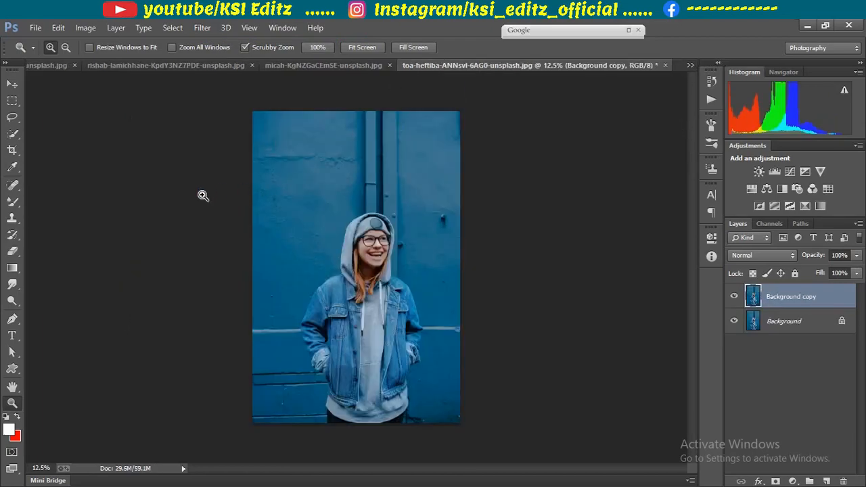
left_click(202, 28)
left_click(203, 44)
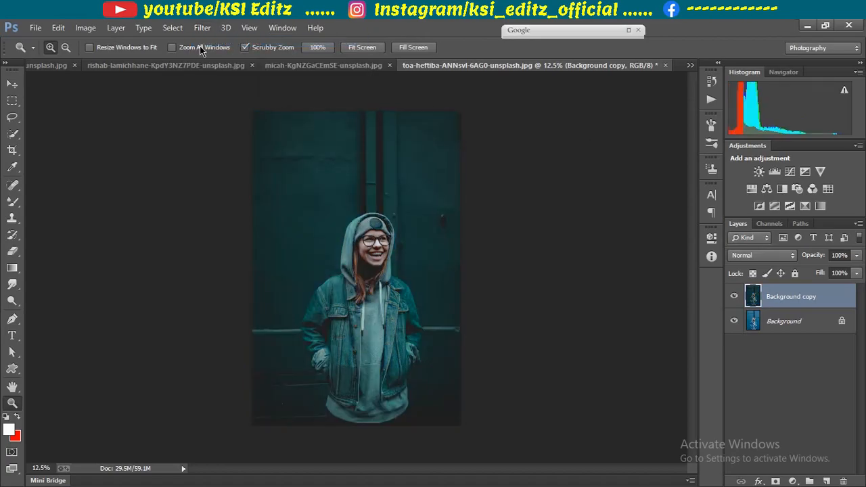
left_click(406, 236)
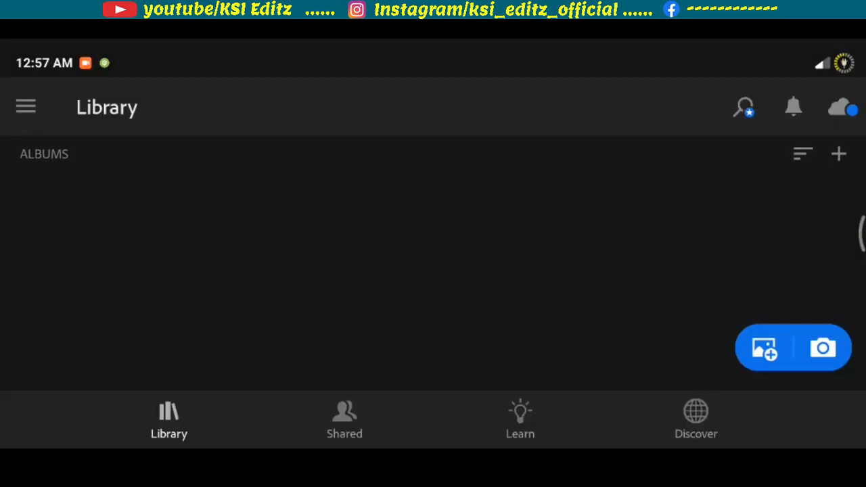
Step: In Lightroom mobile, import the photo of the man in a pink T-shirt and open it for editing
left_click(766, 350)
left_click(92, 237)
left_click(789, 420)
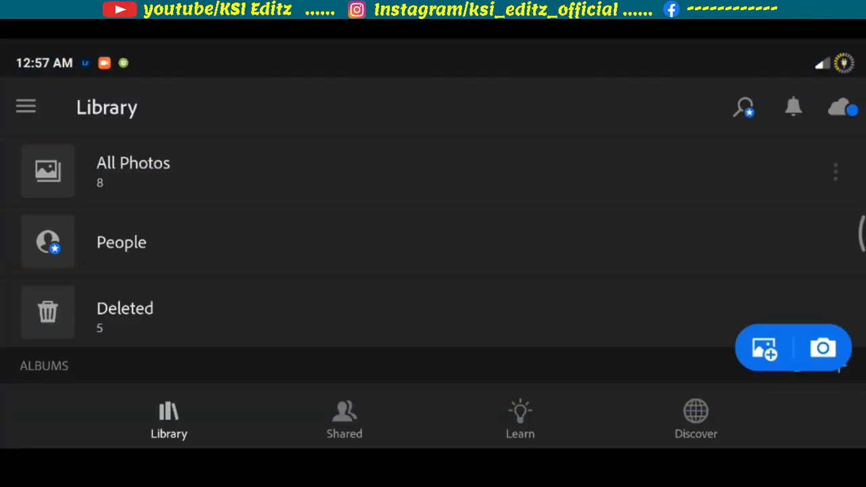
left_click(279, 192)
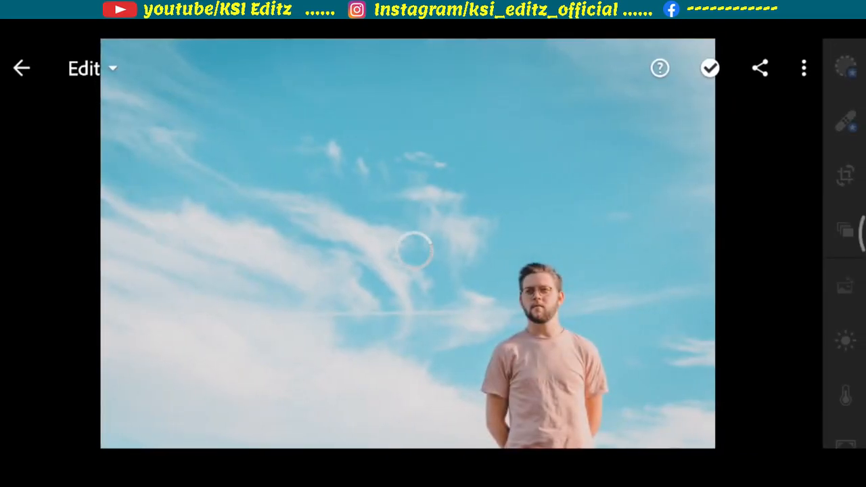
Step: Apply the user preset "moody teal by ksi editz" to the photo and accept it
scroll(846, 244, "down", 6)
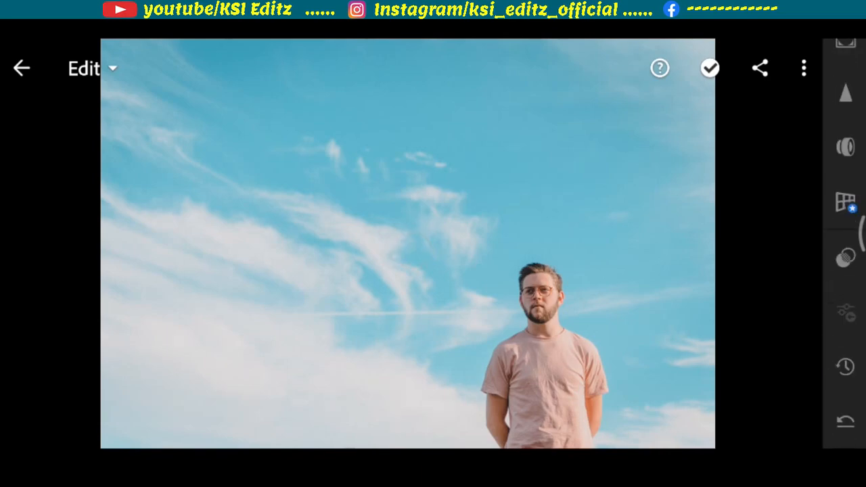
scroll(828, 178, "up", 3)
left_click(846, 261)
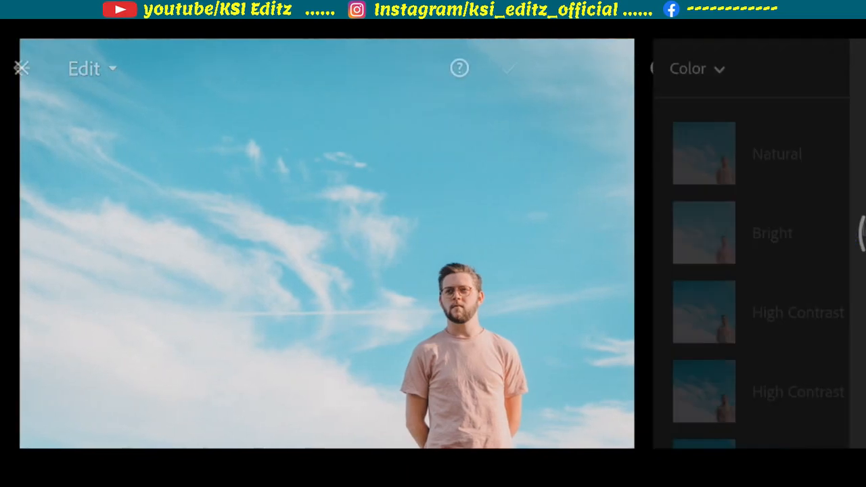
left_click(579, 69)
scroll(511, 270, "down", 3)
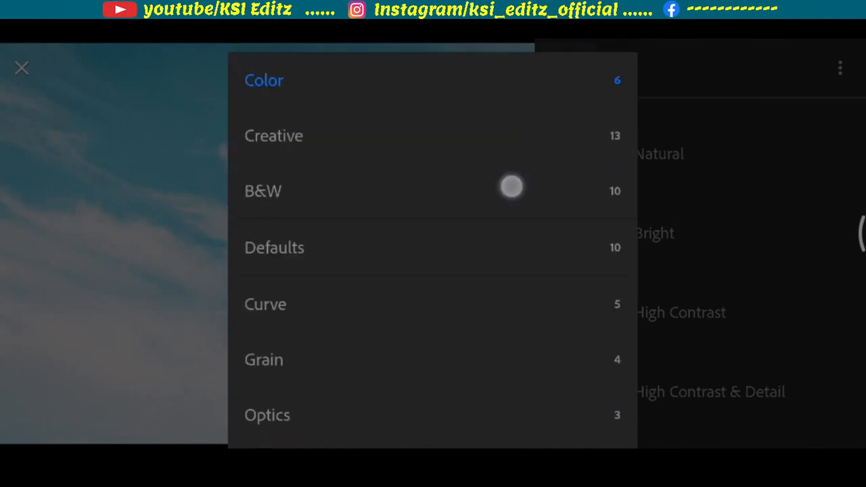
scroll(457, 330, "down", 2)
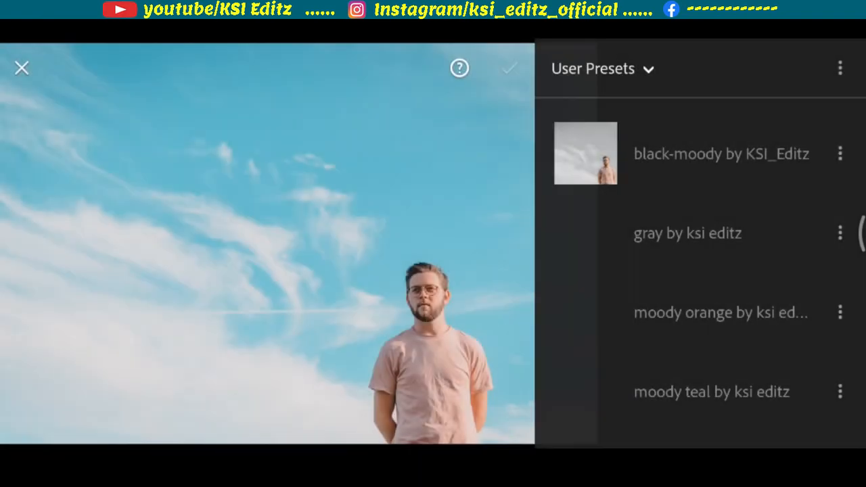
scroll(760, 271, "down", 3)
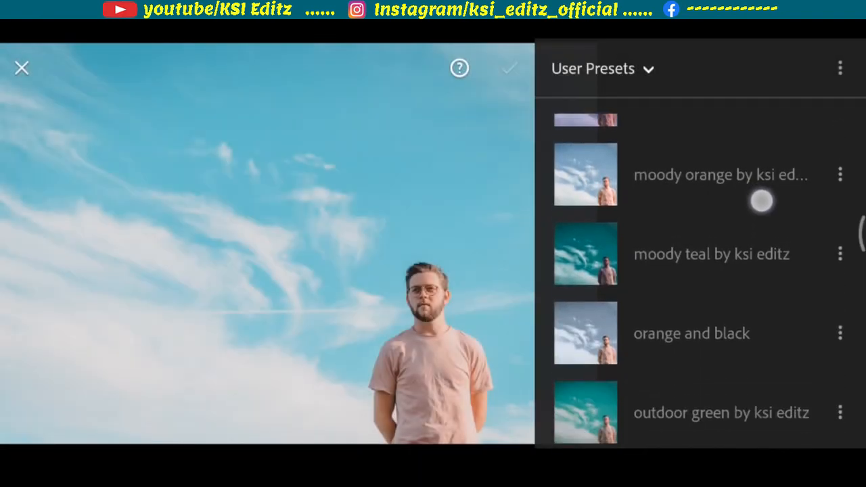
left_click(711, 248)
left_click(510, 68)
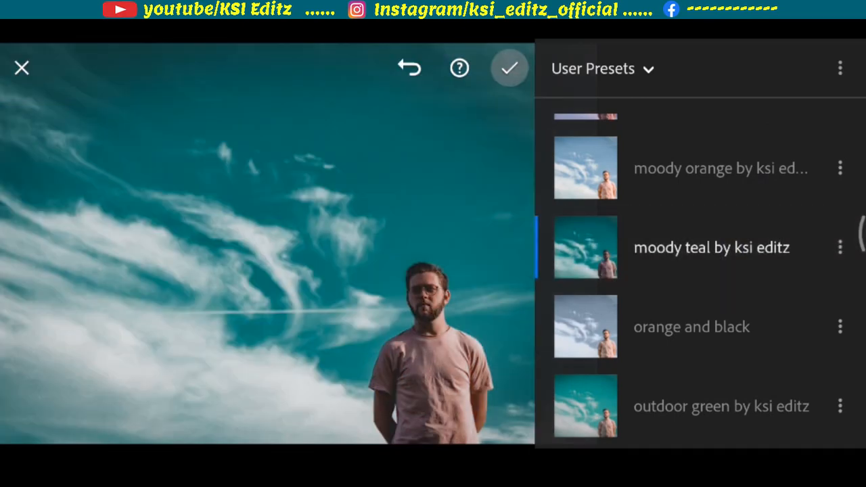
Step: Examine the sky, clouds and the man's face in the graded photo up close and as a whole
left_click_drag(659, 394, 660, 394)
scroll(527, 342, "up", 5)
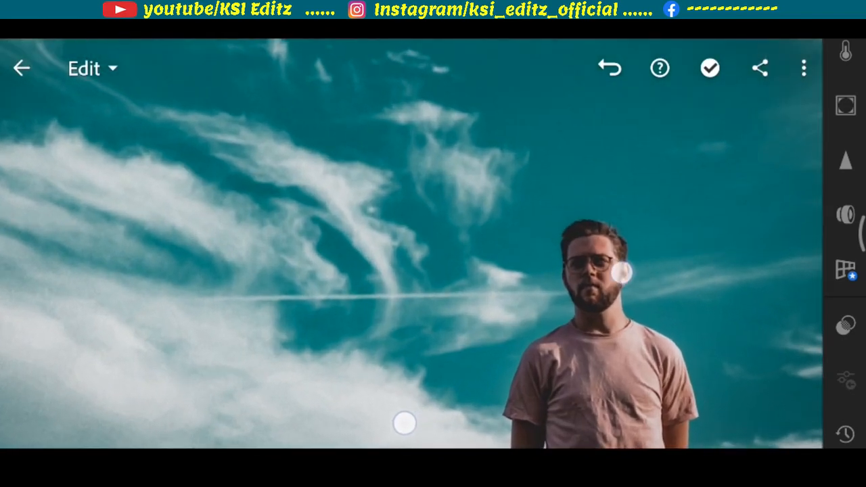
left_click_drag(730, 194, 706, 402)
left_click_drag(686, 251, 719, 228)
scroll(517, 262, "down", 2)
scroll(517, 264, "down", 3)
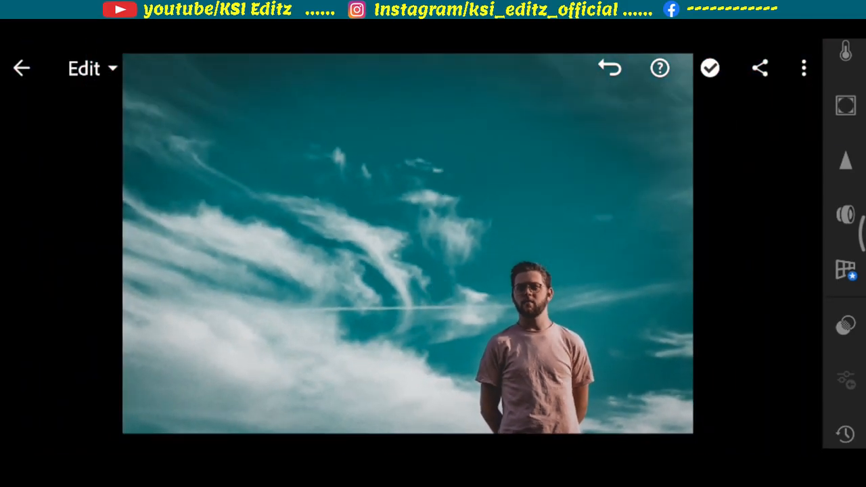